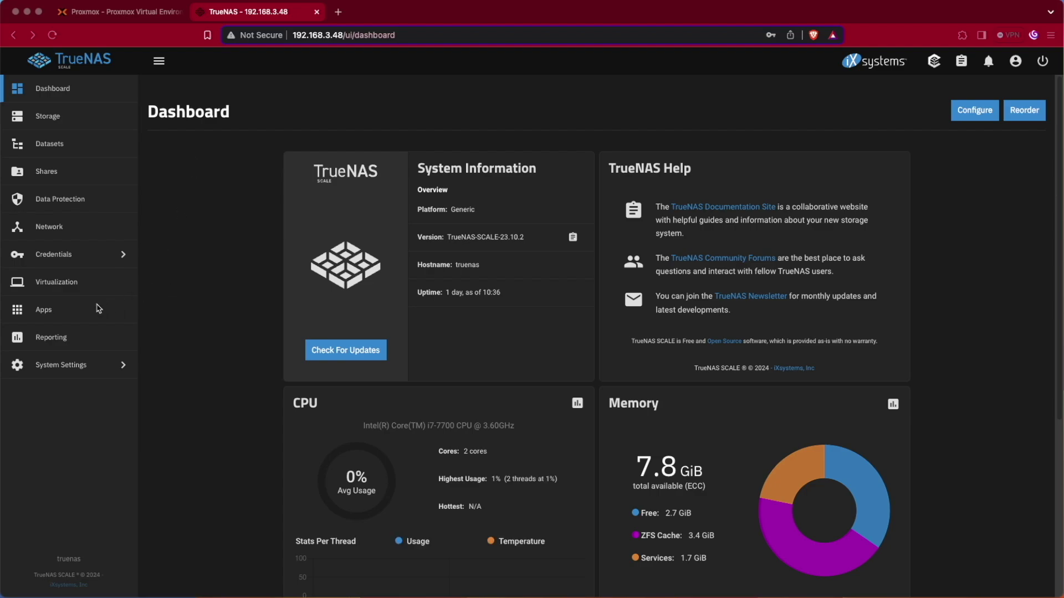
# Step: Open the Apps section to the Installed Applications page, which is empty
pyautogui.click(47, 313)
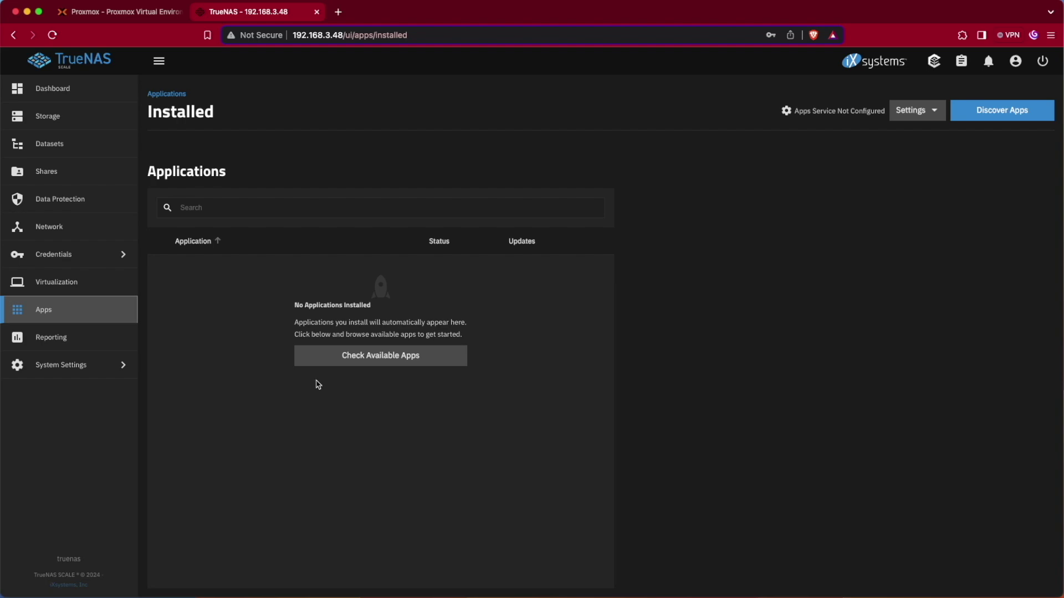
# Step: Start the apps service setup with Check Available Apps
pyautogui.click(409, 356)
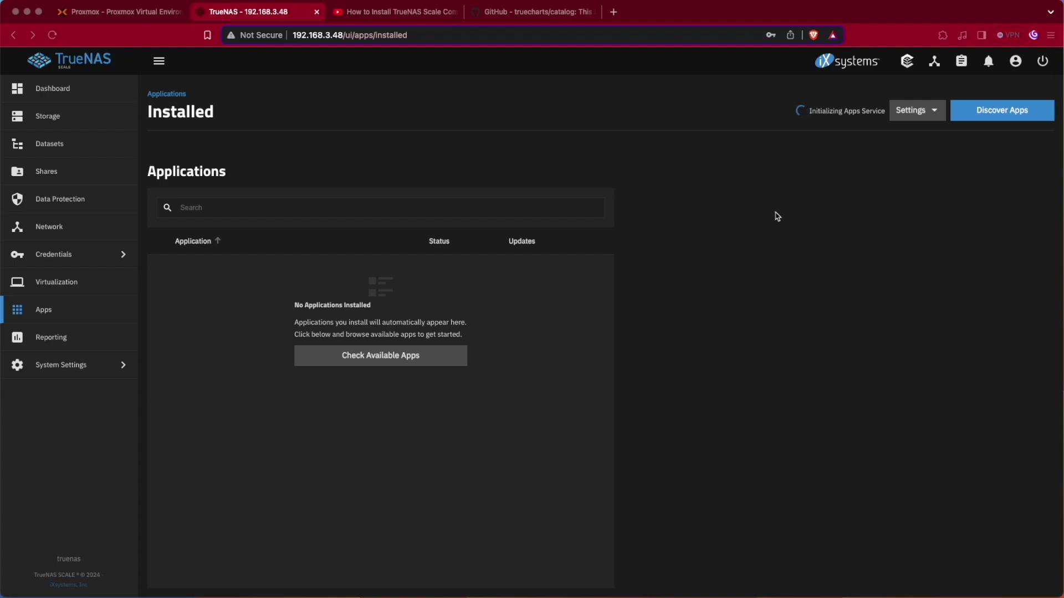
# Step: Assign the 'backup' pool to the apps service so it starts running
pyautogui.click(917, 111)
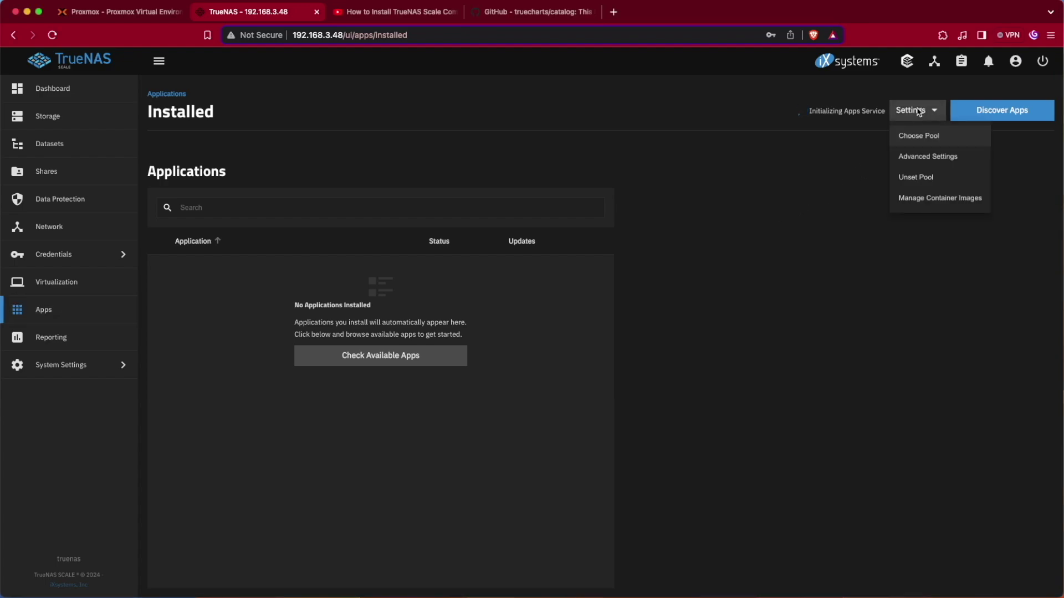
pyautogui.click(923, 139)
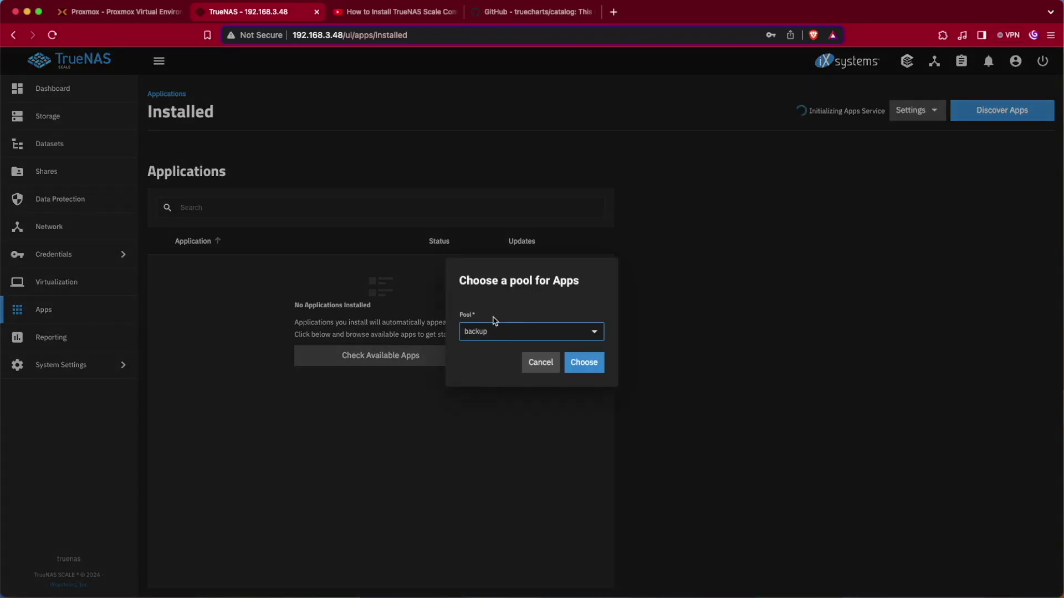
pyautogui.click(585, 363)
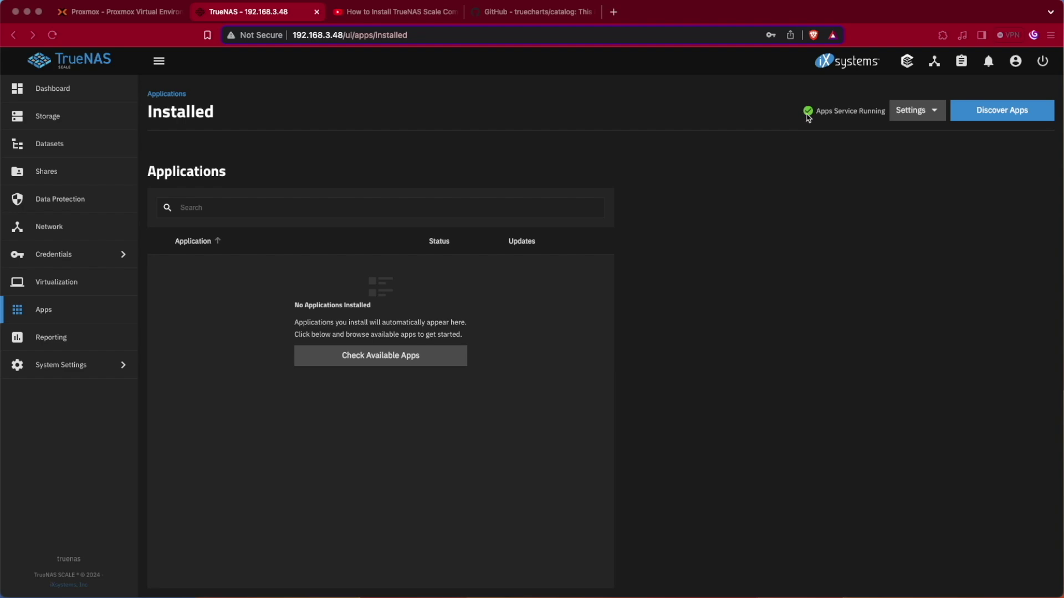
# Step: Browse the Discover Apps catalog and open the Home Assistant app page
pyautogui.click(984, 122)
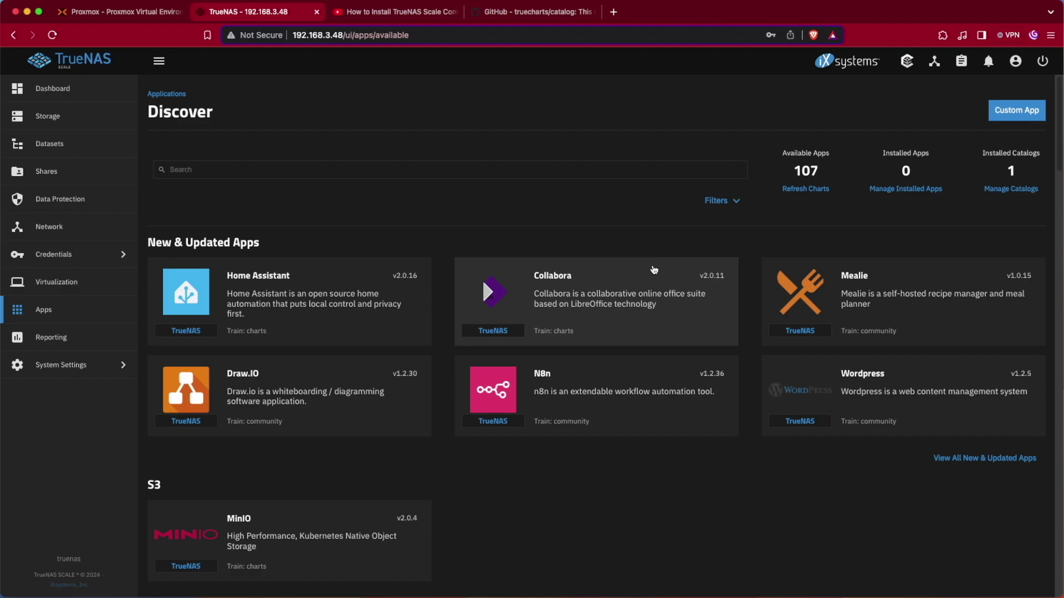
pyautogui.scroll(-5, 654, 270)
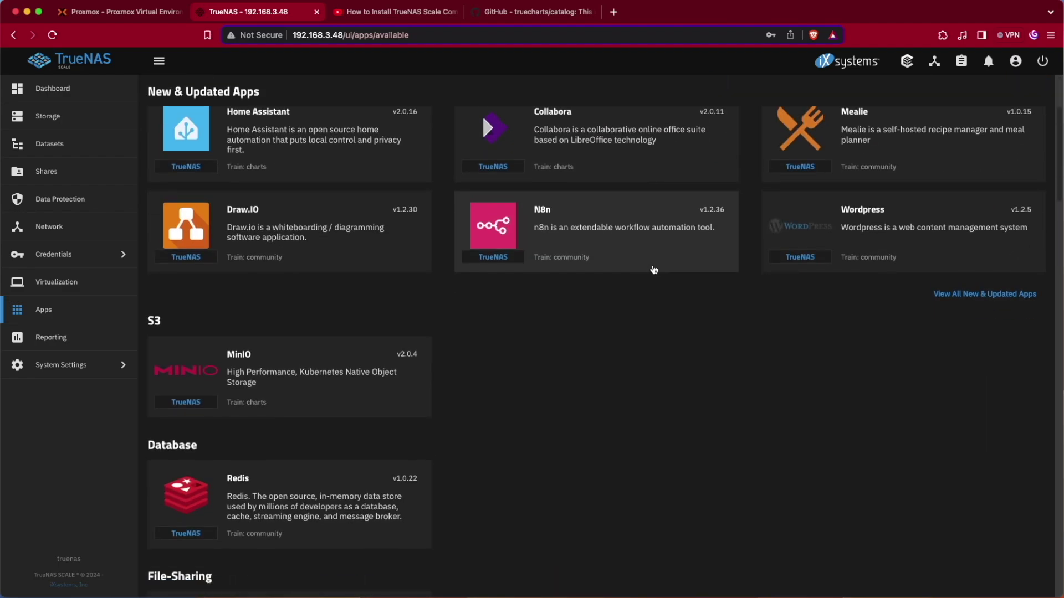
pyautogui.scroll(-1, 653, 270)
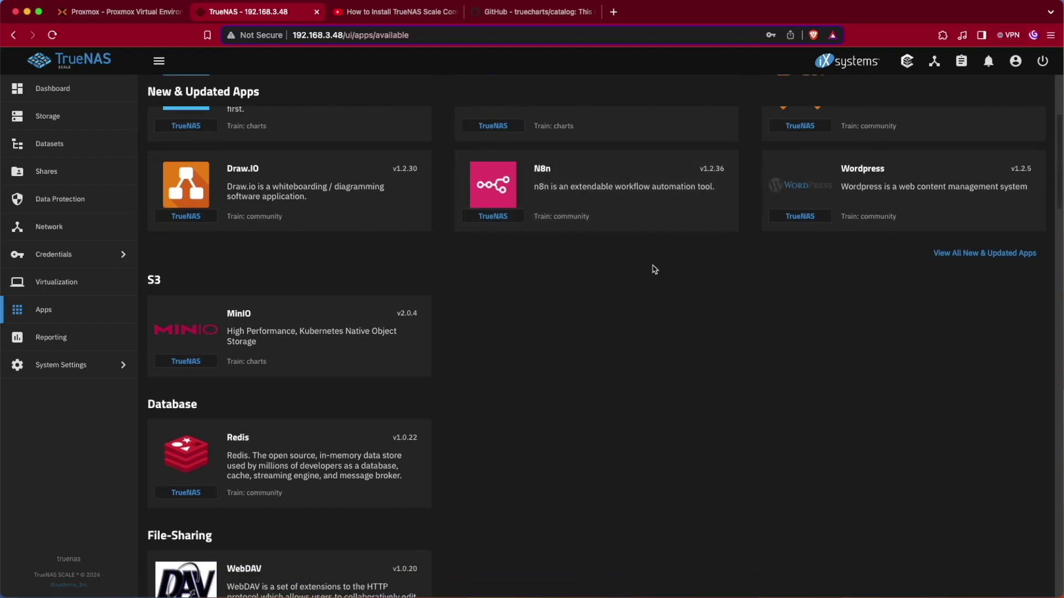
pyautogui.scroll(-1, 654, 270)
pyautogui.scroll(3, 653, 270)
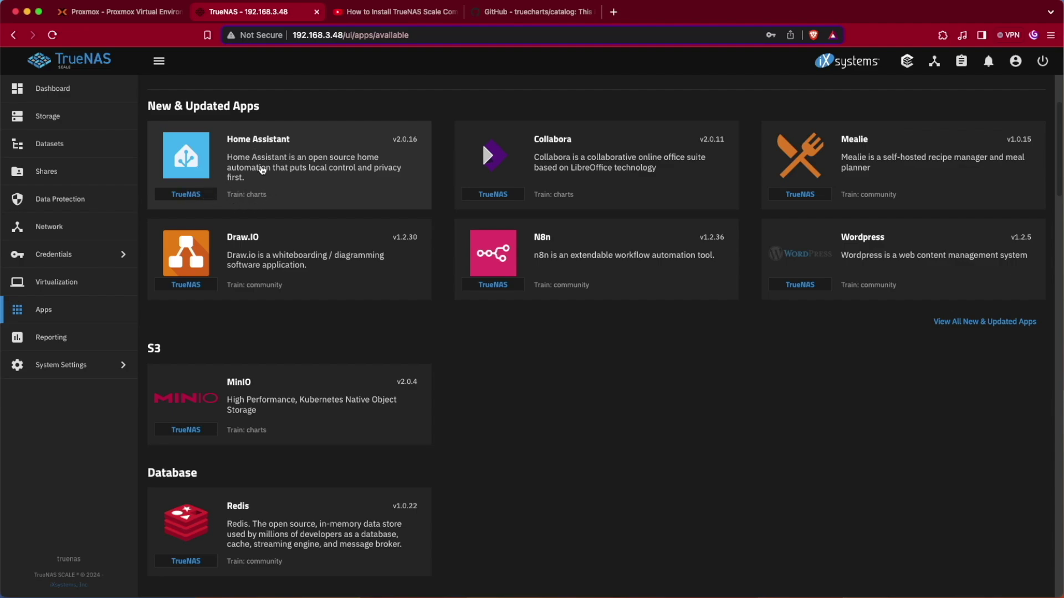
pyautogui.click(262, 169)
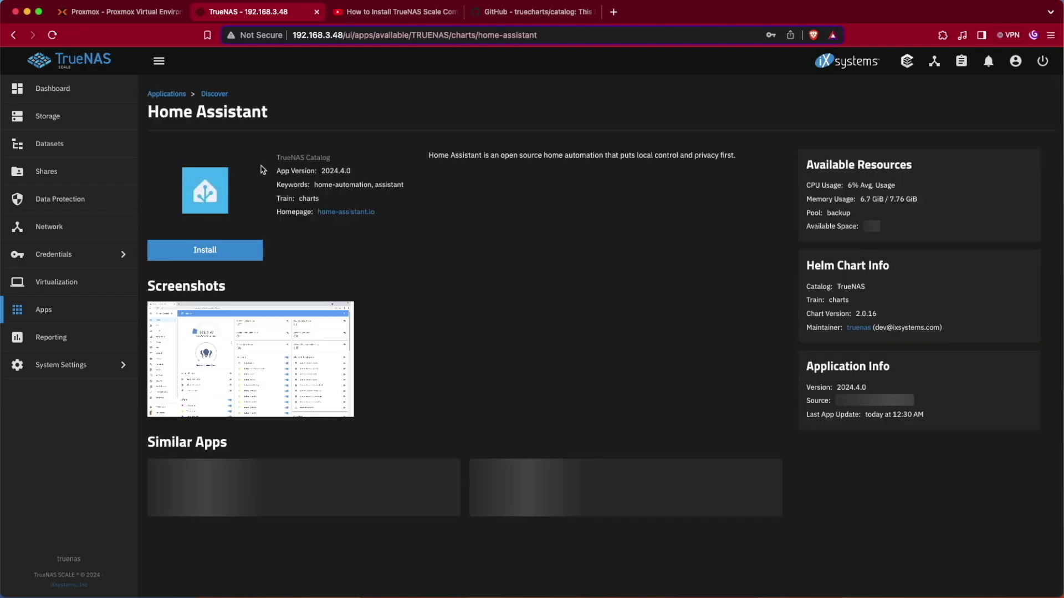
# Step: Start installing Home Assistant and agree to the applications support notice
pyautogui.click(240, 244)
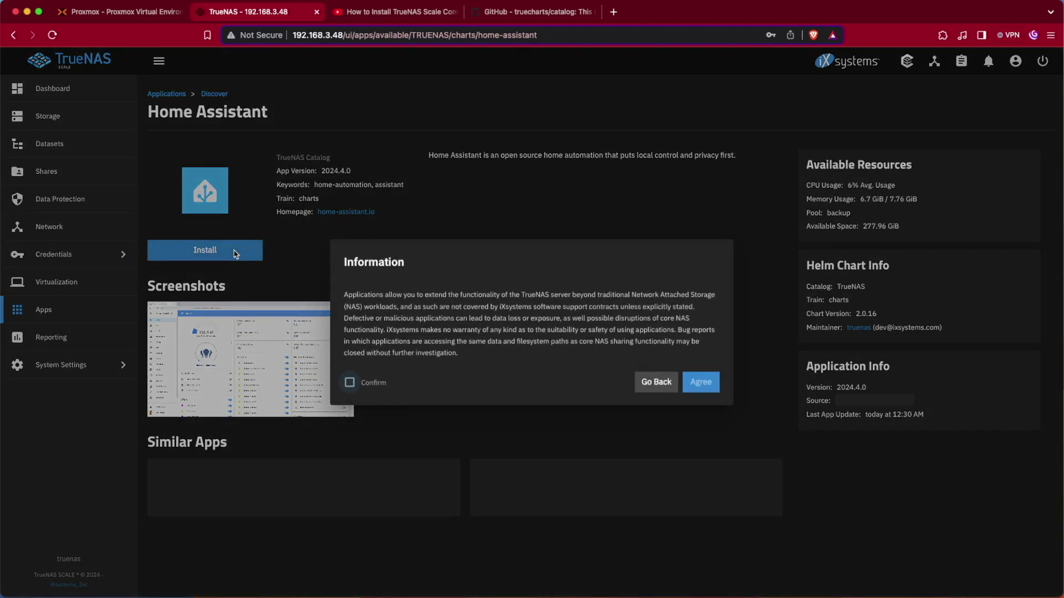
pyautogui.click(380, 388)
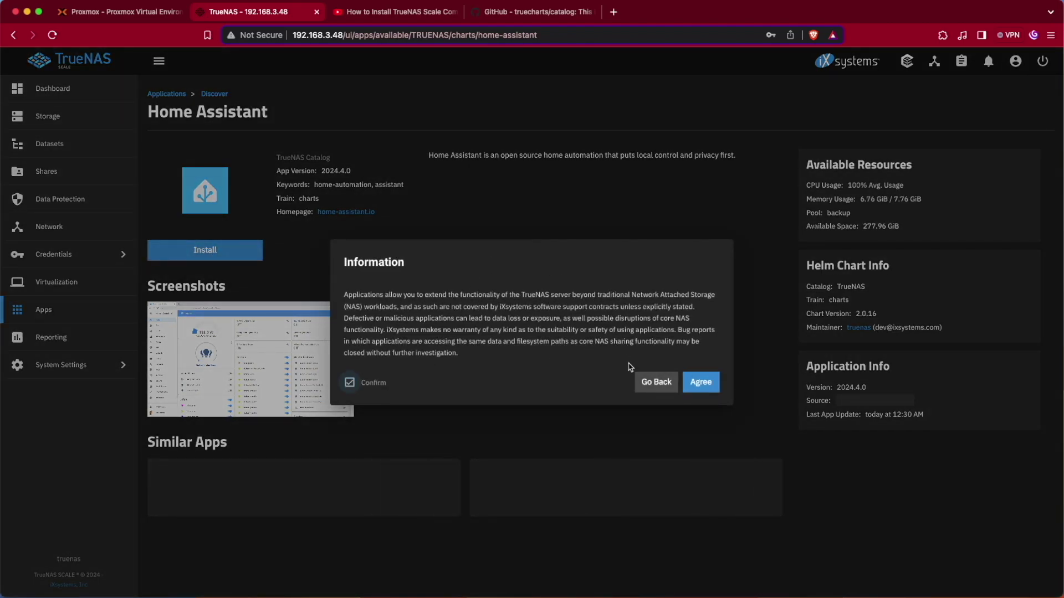
pyautogui.click(703, 383)
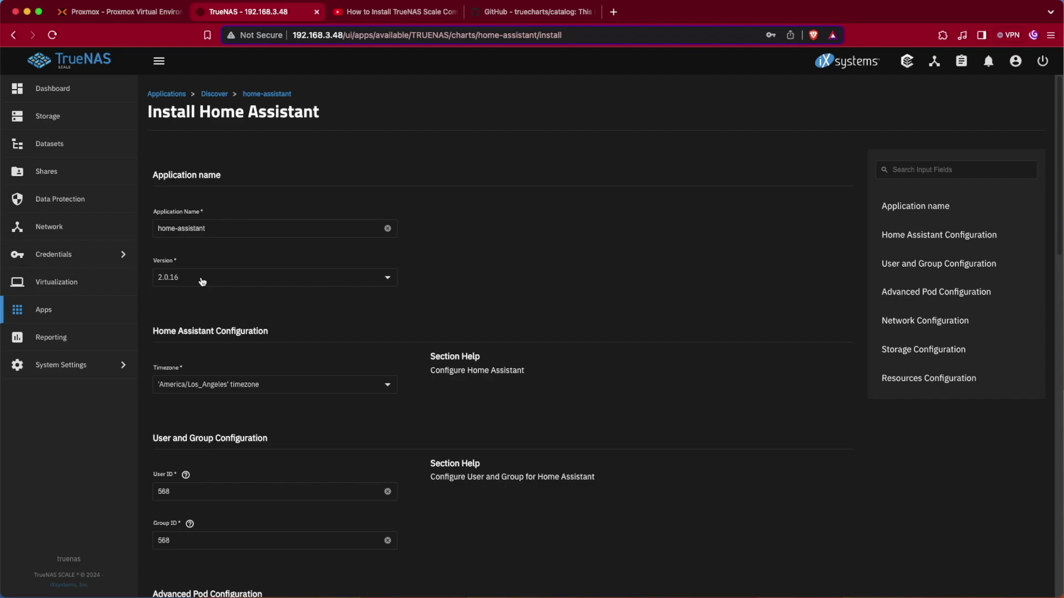
# Step: Set the Home Assistant timezone to America/New_York
pyautogui.scroll(-1, 203, 282)
pyautogui.click(386, 357)
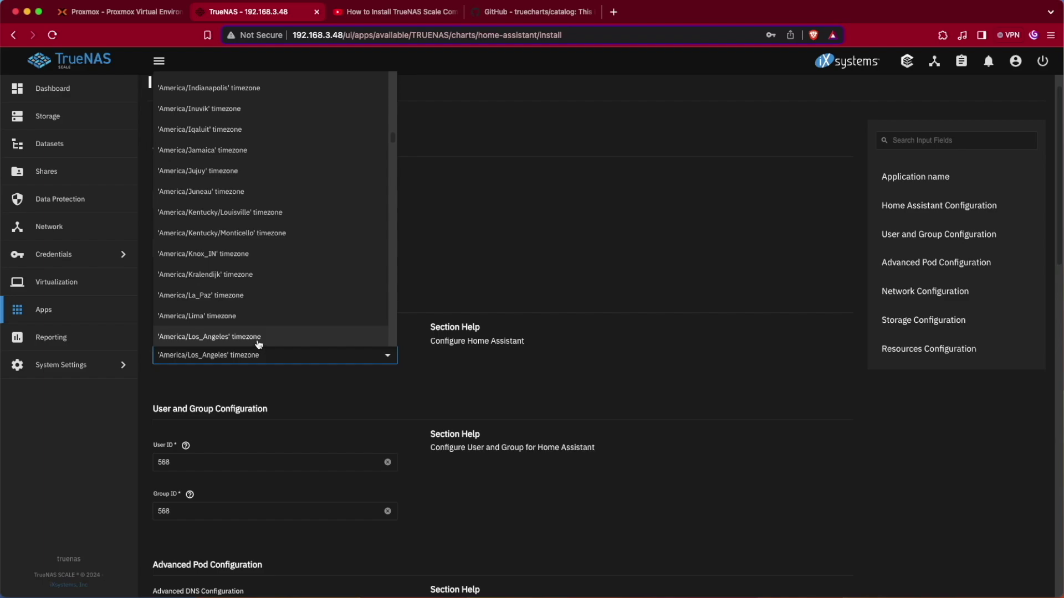
pyautogui.scroll(-8, 260, 310)
pyautogui.click(262, 308)
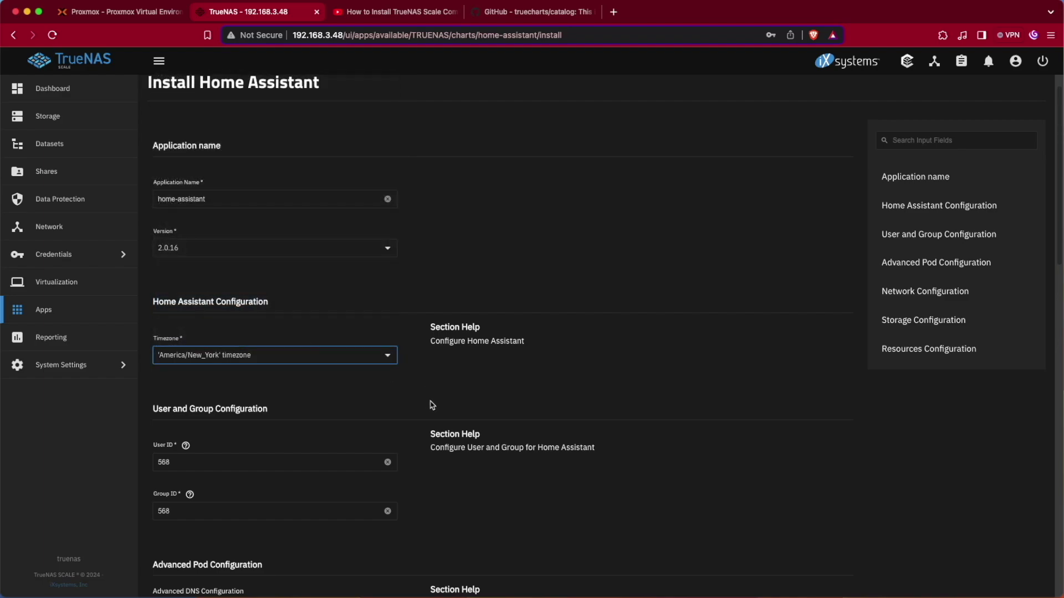
# Step: Submit the Home Assistant installation from the bottom of the form
pyautogui.scroll(-2, 431, 406)
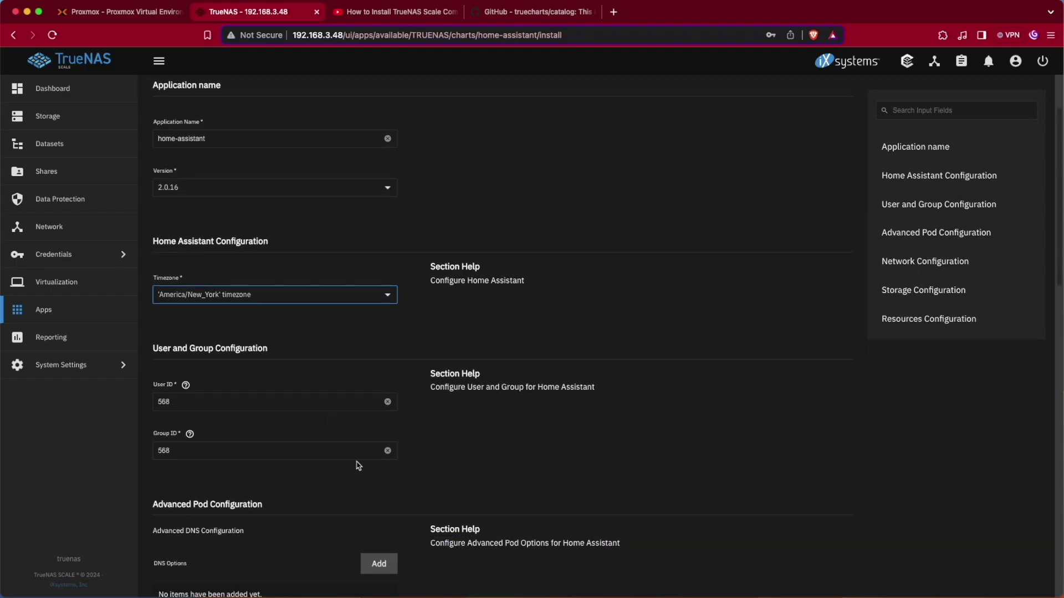
pyautogui.scroll(-4, 453, 460)
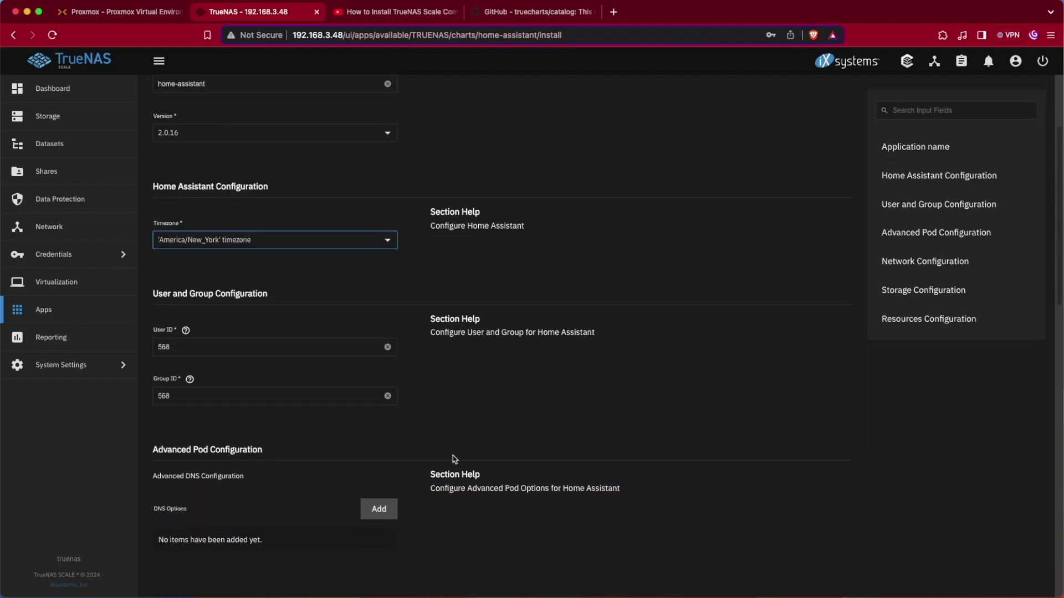
pyautogui.scroll(-5, 454, 460)
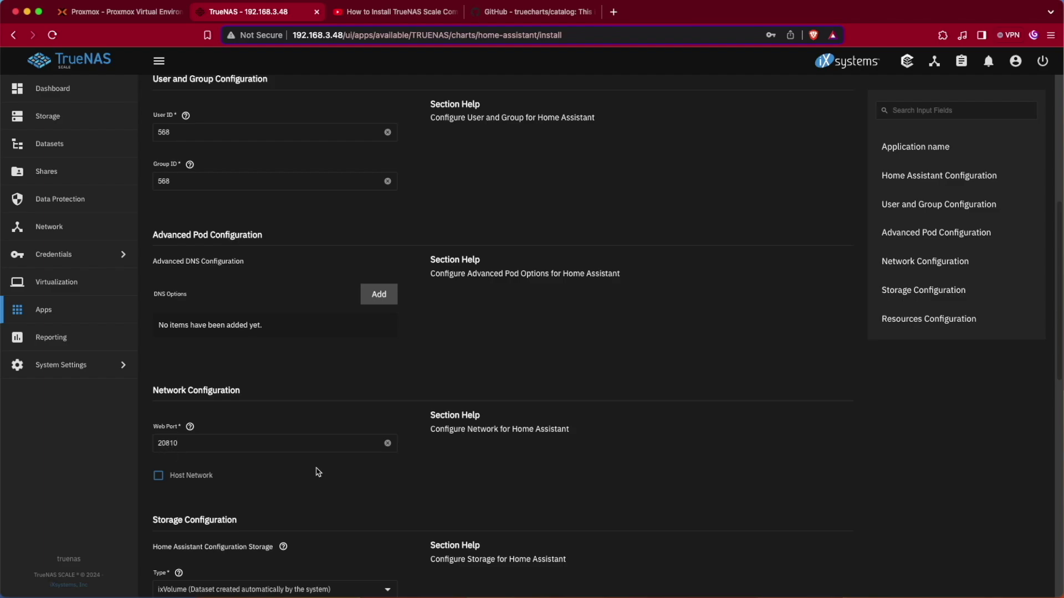
pyautogui.scroll(-1, 319, 472)
pyautogui.scroll(-5, 319, 472)
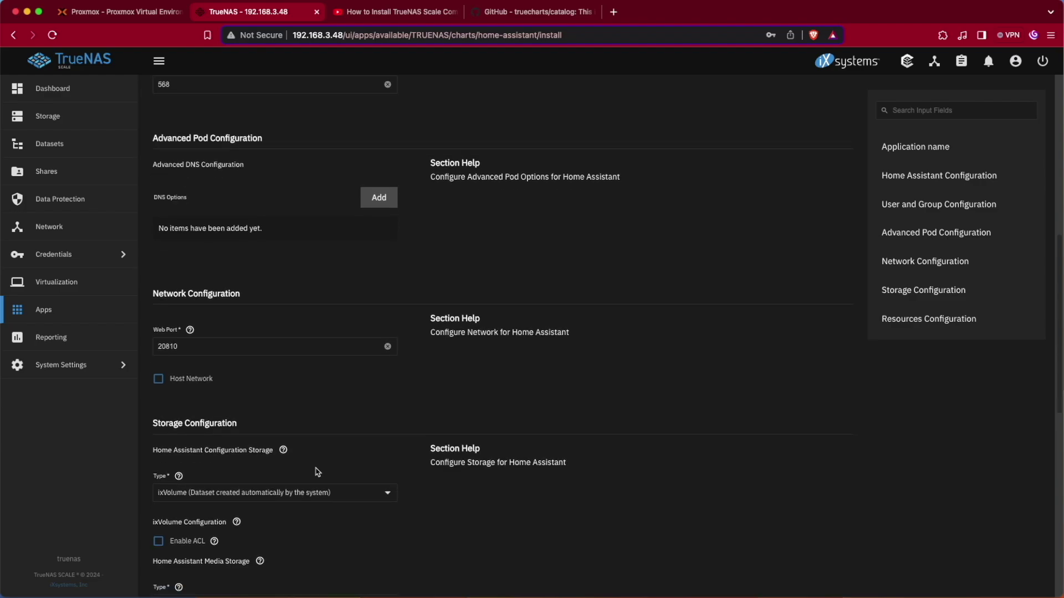
pyautogui.scroll(-15, 317, 472)
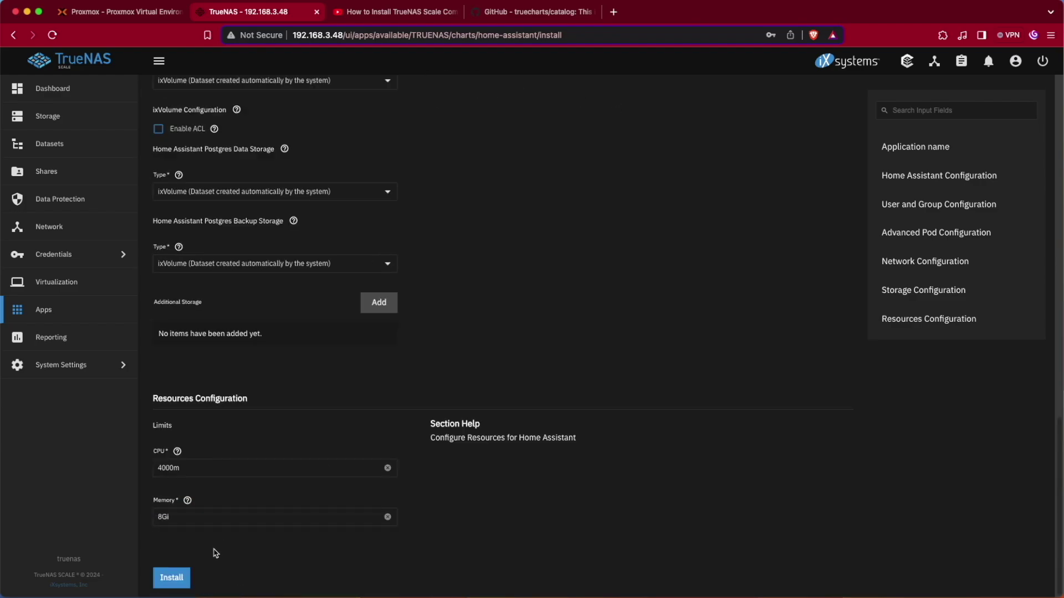
pyautogui.click(172, 578)
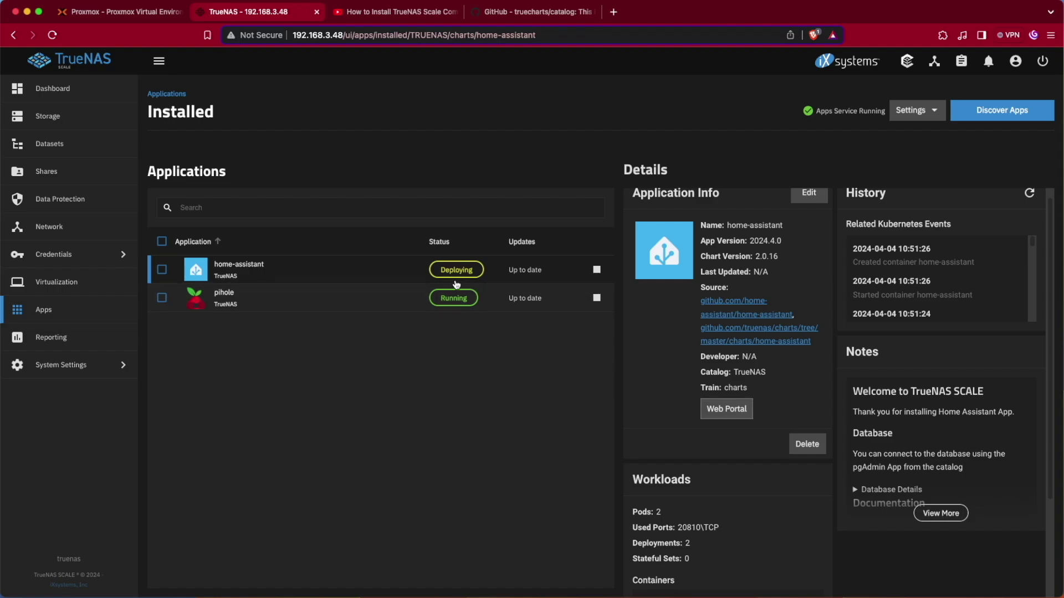
# Step: Open Home Assistant's web portal Welcome page, then return to the TrueNAS installed apps list
pyautogui.click(713, 410)
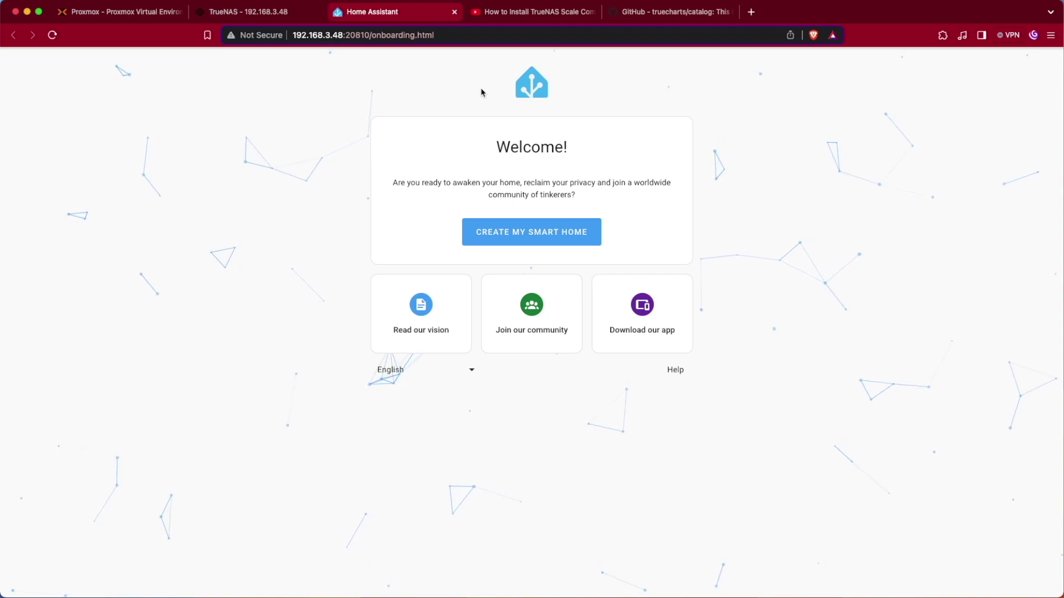
pyautogui.click(253, 17)
# Step: View the Pi-hole login page from the pihole app details, close it, then start a custom app
pyautogui.click(380, 302)
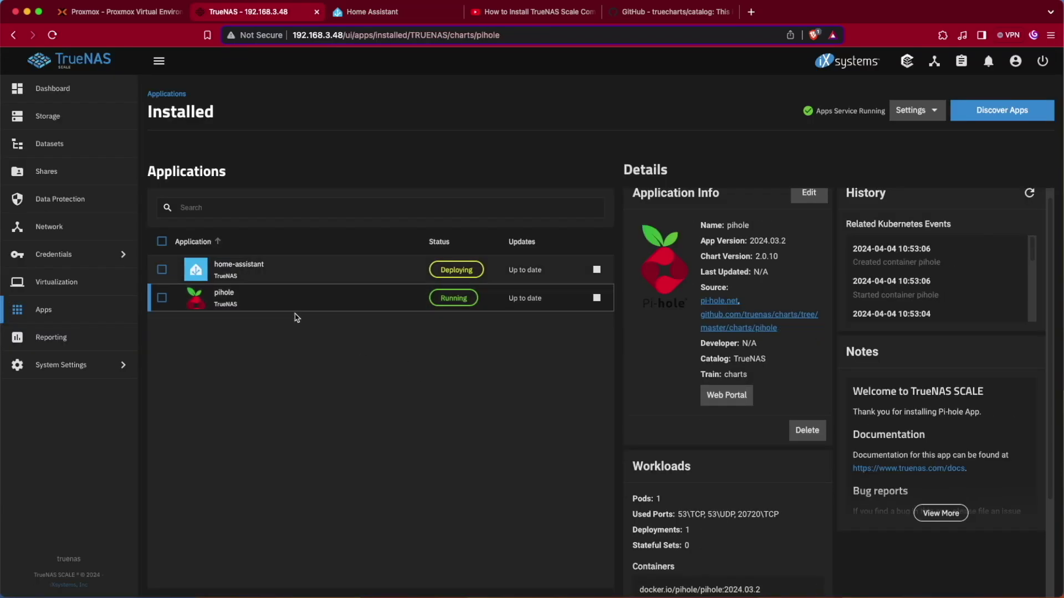
pyautogui.click(726, 394)
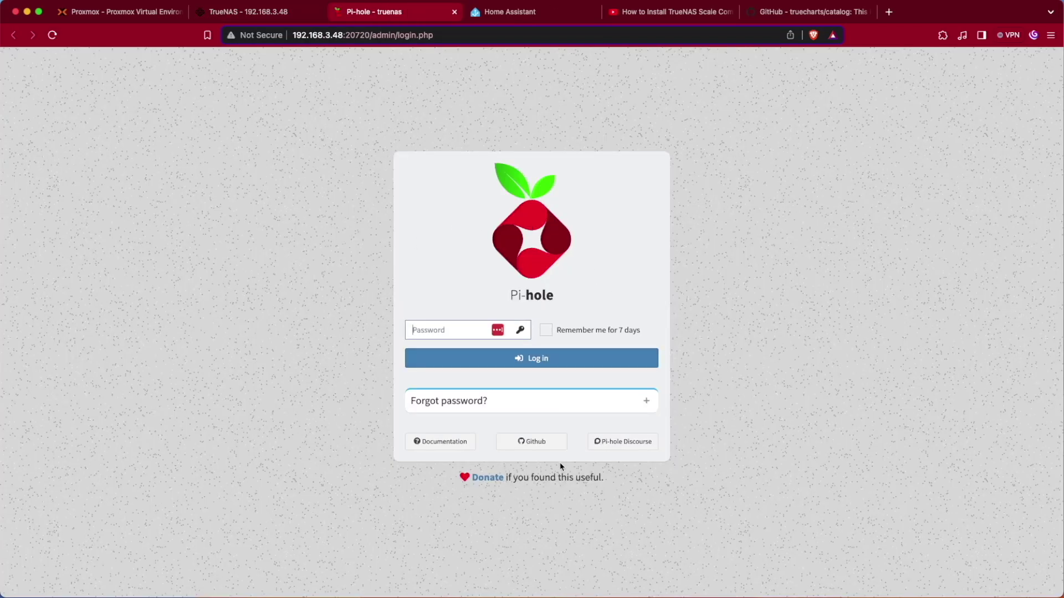
pyautogui.click(454, 12)
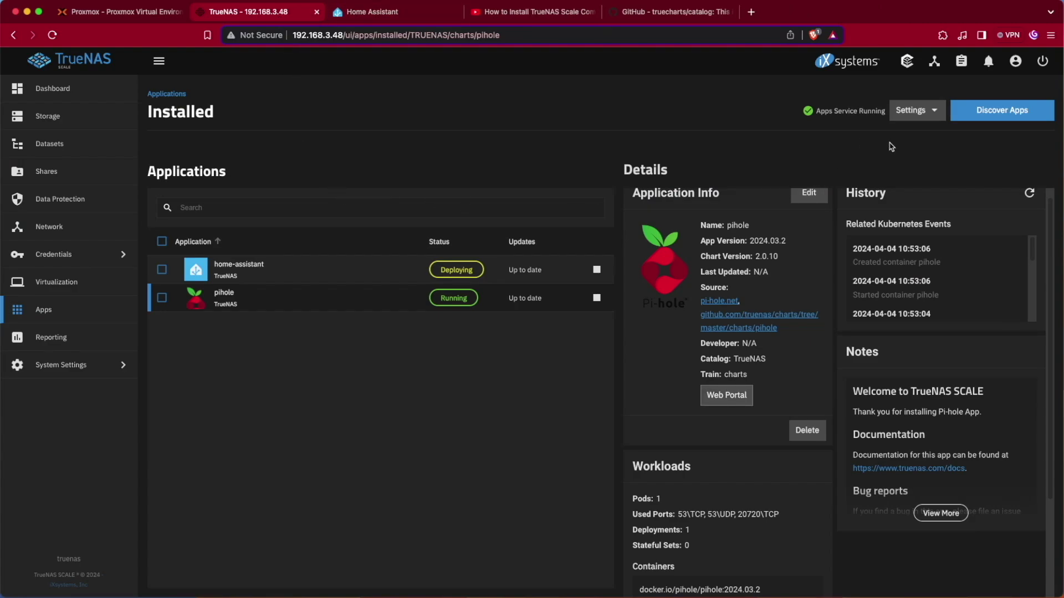
pyautogui.click(930, 108)
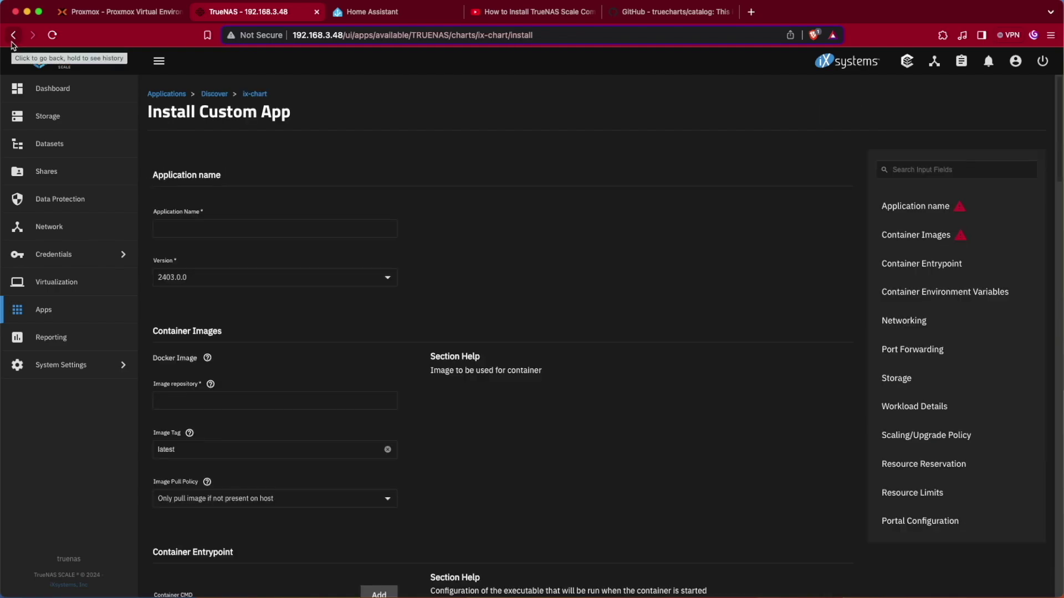
# Step: Look through the Install Custom App form, then go back to the Discover catalog
pyautogui.scroll(-1, 229, 283)
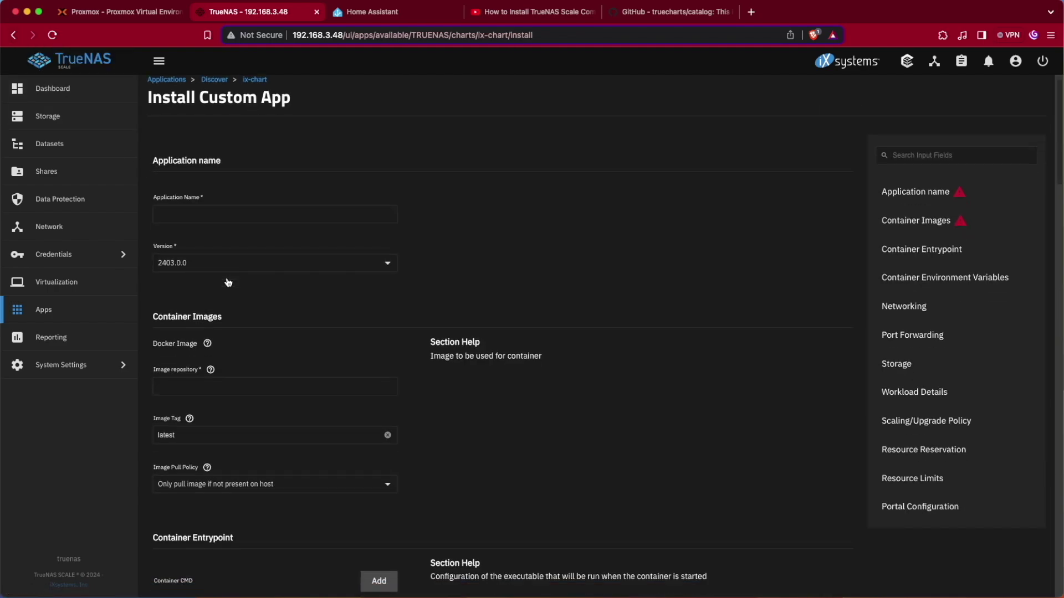
pyautogui.scroll(-2, 228, 282)
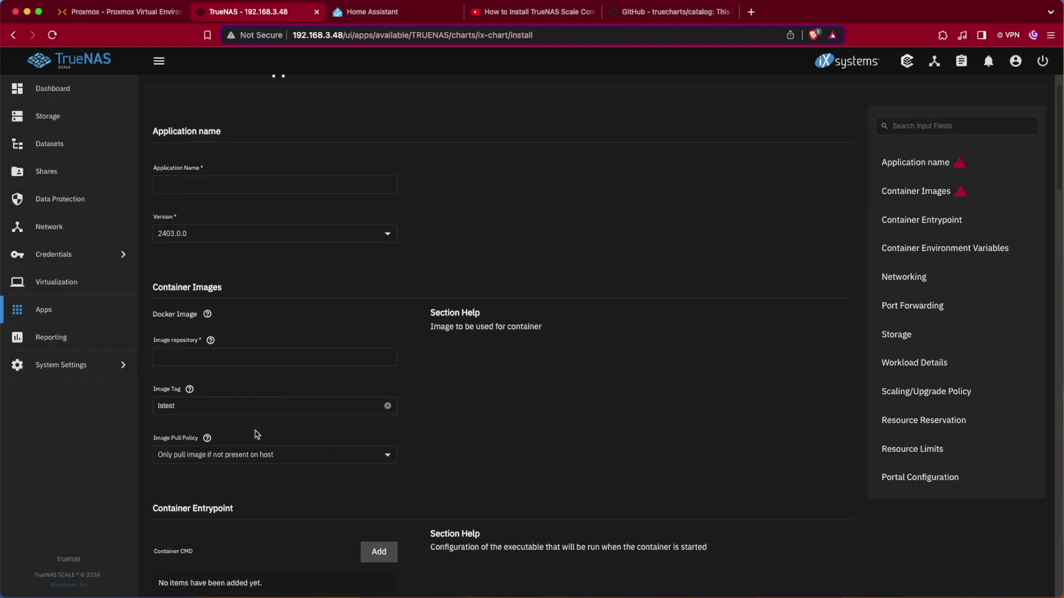
pyautogui.scroll(-3, 256, 434)
pyautogui.scroll(5, 256, 434)
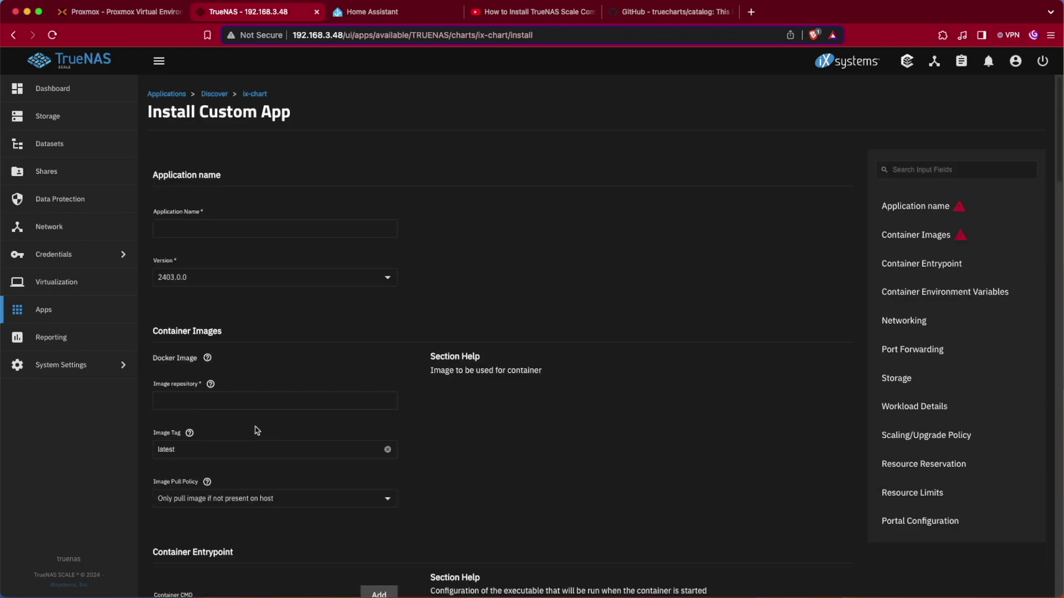
pyautogui.click(13, 35)
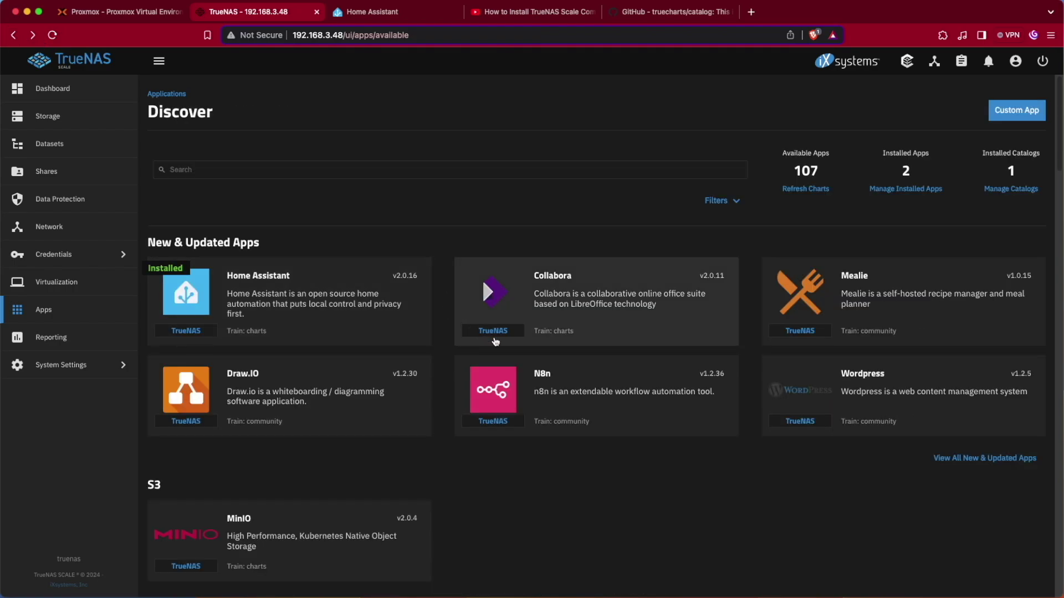
pyautogui.scroll(-2, 495, 342)
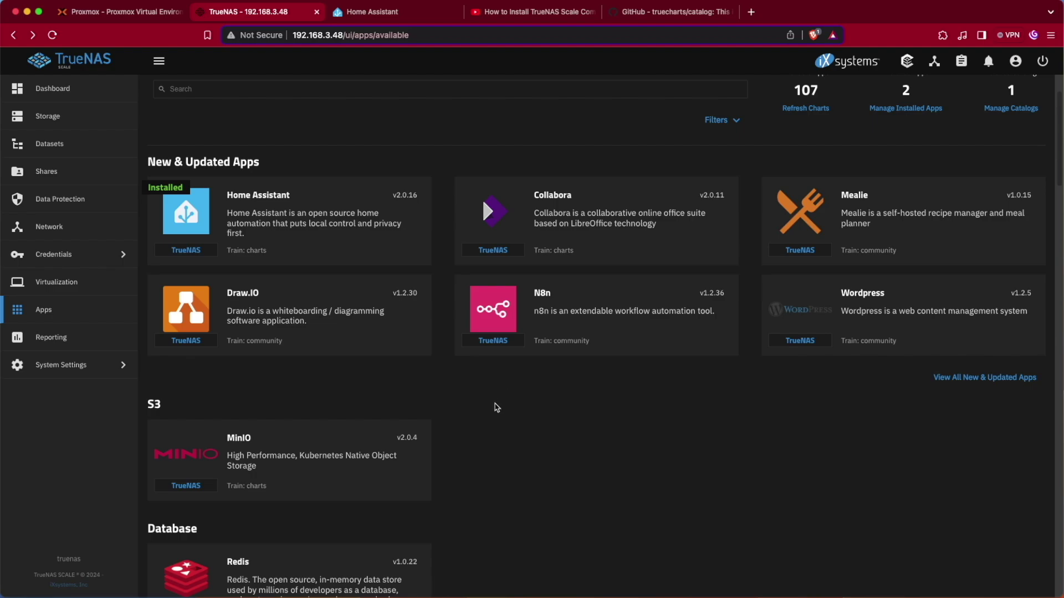
pyautogui.scroll(-5, 502, 424)
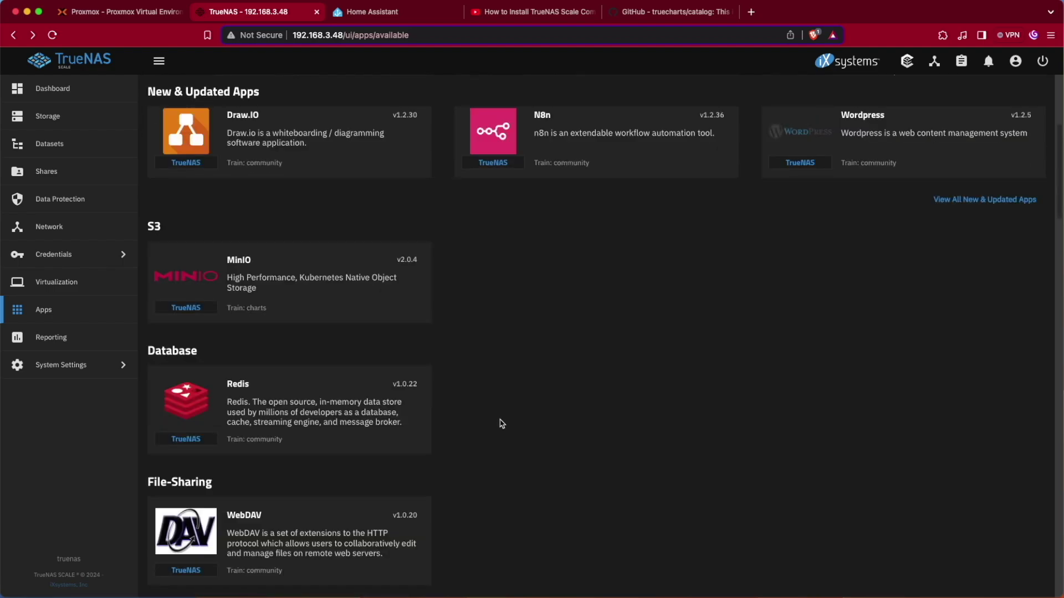